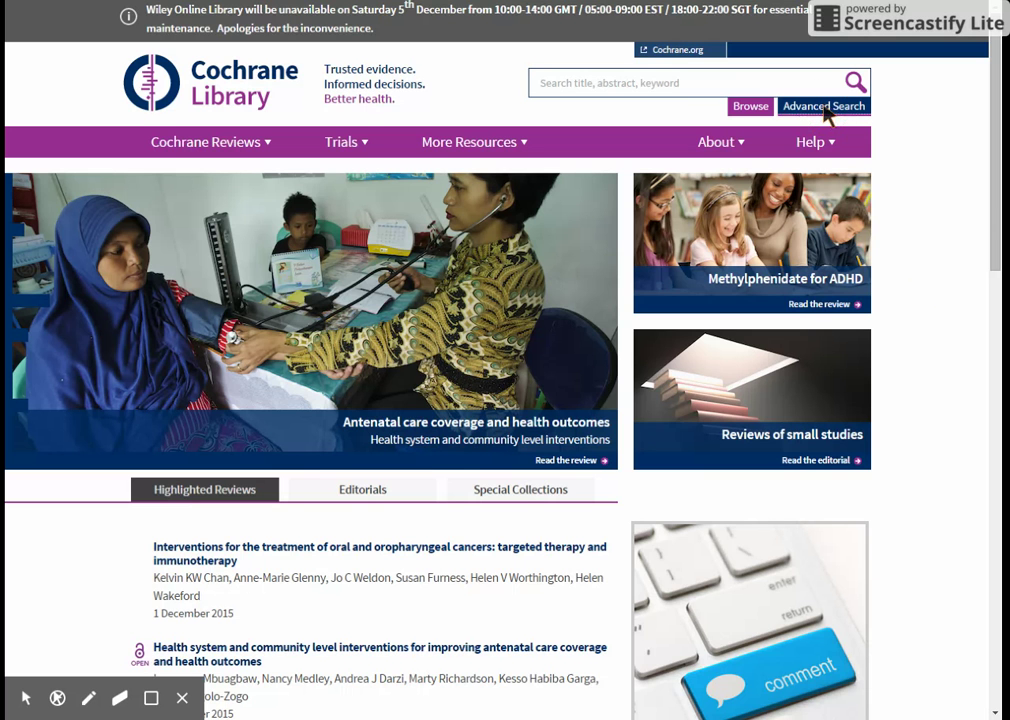
# On the advanced search page, add search lines #2 and #3, then switch to the Medical Terms (MeSH) tab
pyautogui.click(824, 107)
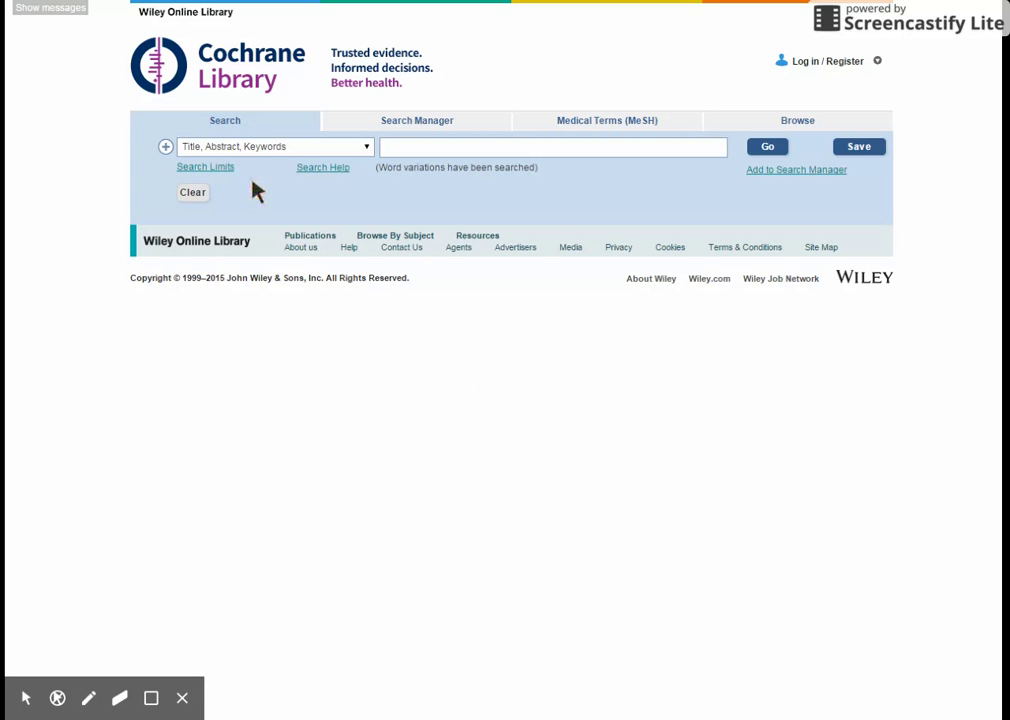
pyautogui.click(165, 146)
pyautogui.click(166, 172)
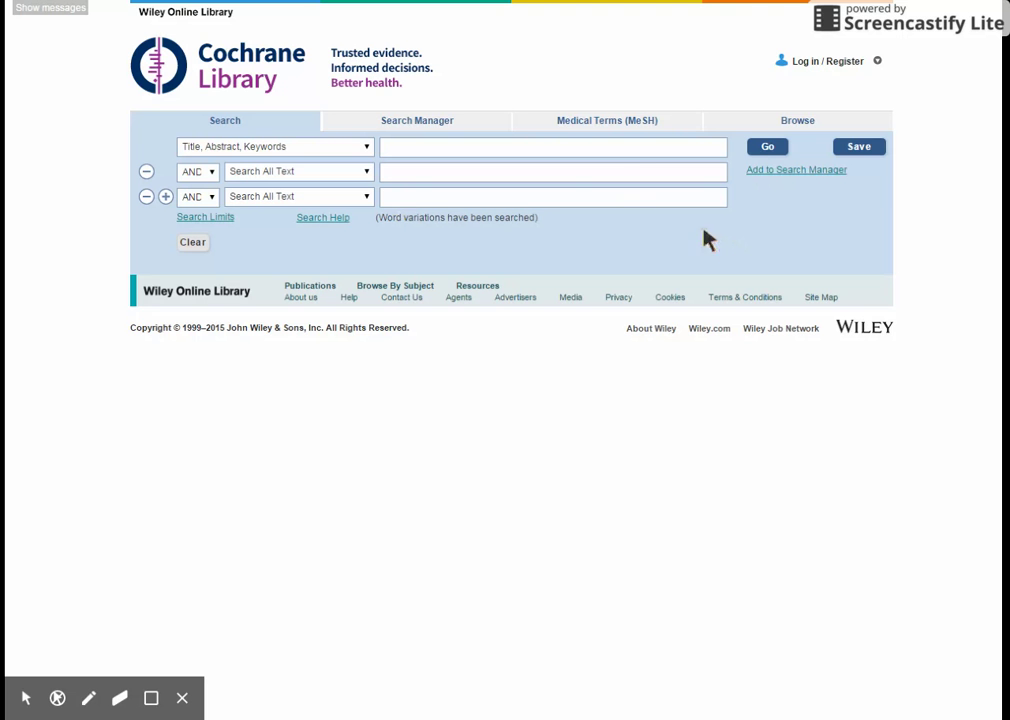
pyautogui.click(616, 122)
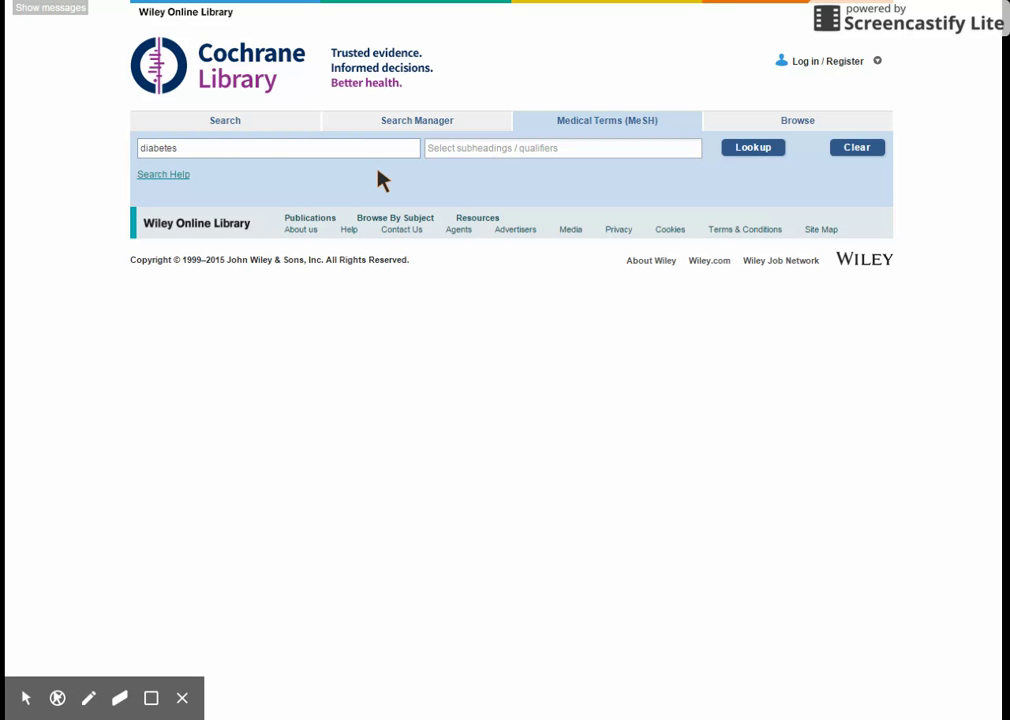
pyautogui.click(407, 122)
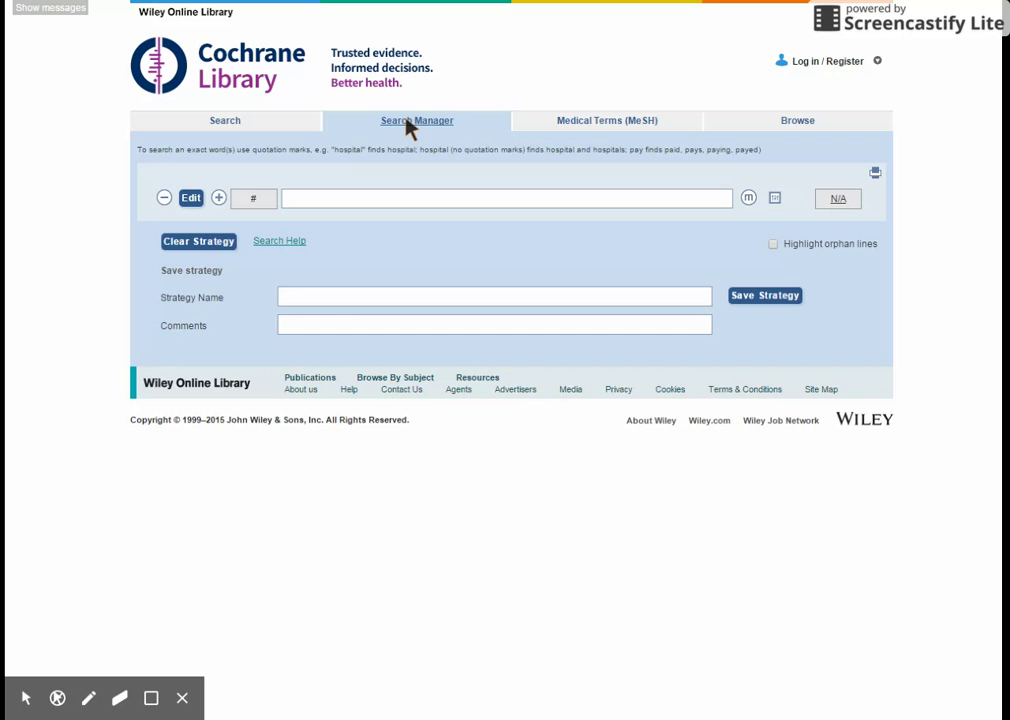
pyautogui.click(606, 124)
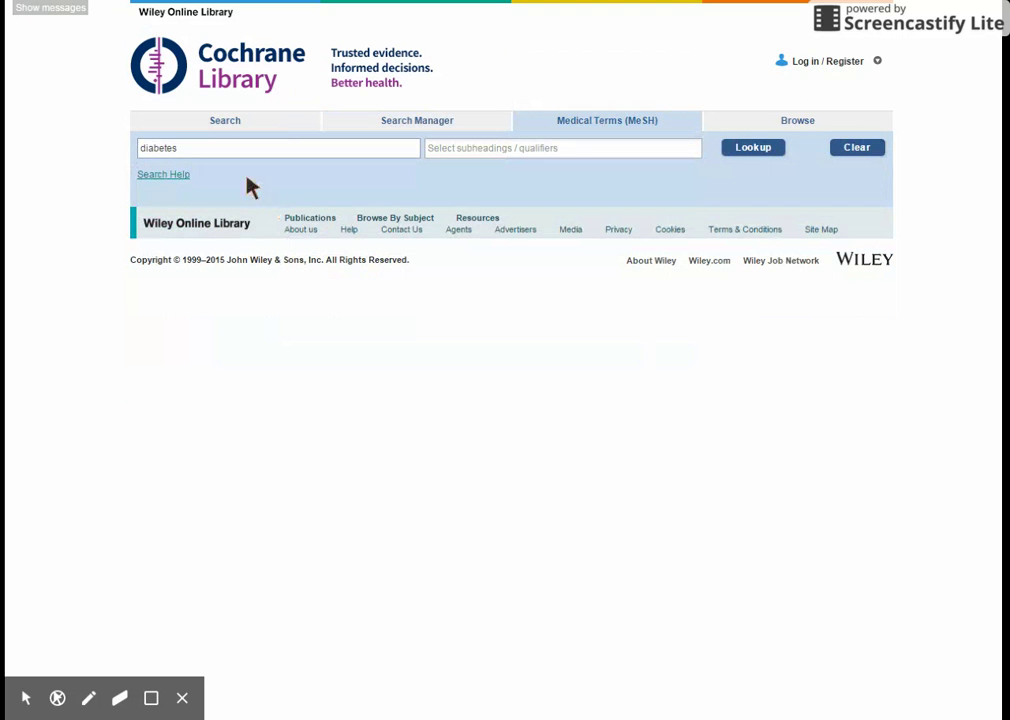
# Look up 'diabetes' in the MeSH thesaurus and scroll through the results page
pyautogui.click(748, 152)
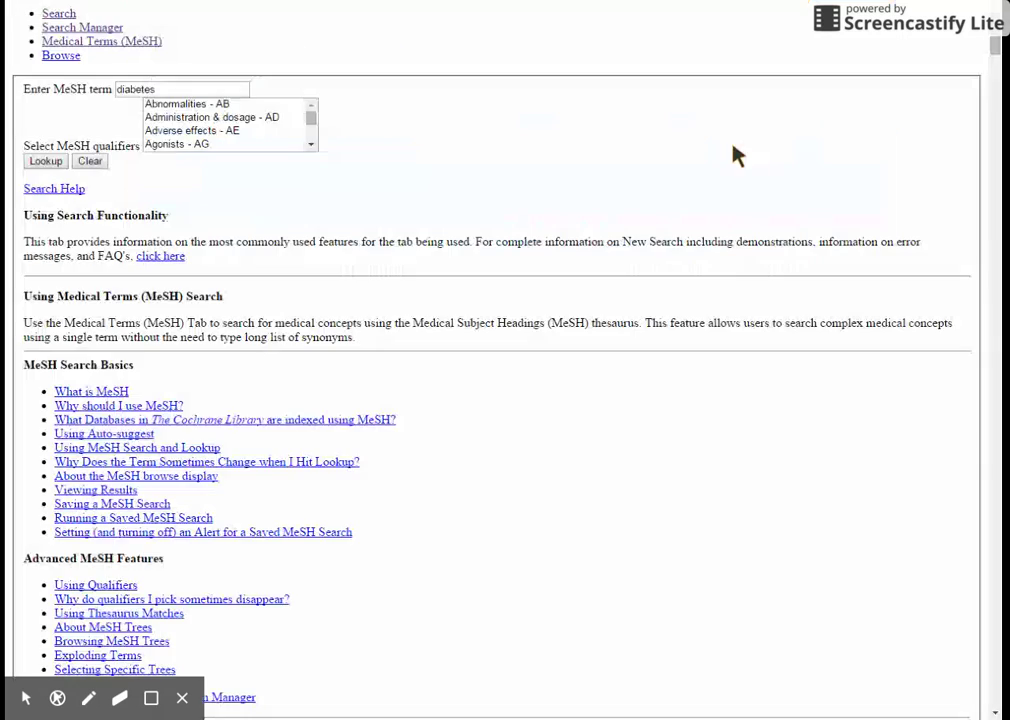
pyautogui.scroll(-3, 548, 240)
pyautogui.scroll(-8, 543, 247)
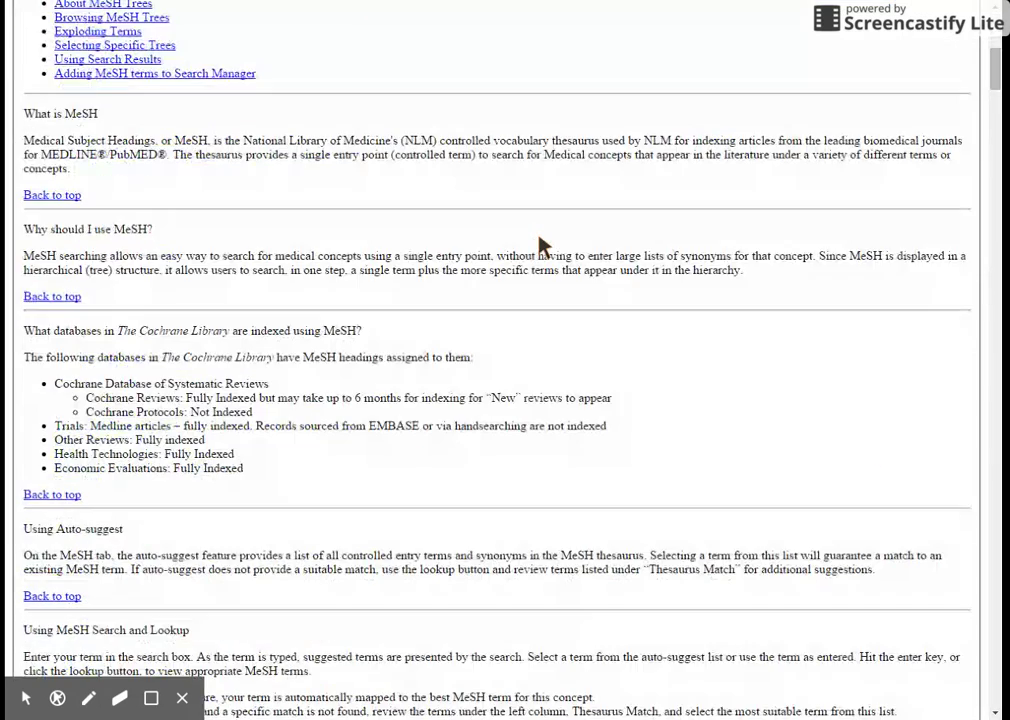
pyautogui.scroll(9, 543, 247)
pyautogui.scroll(2, 540, 245)
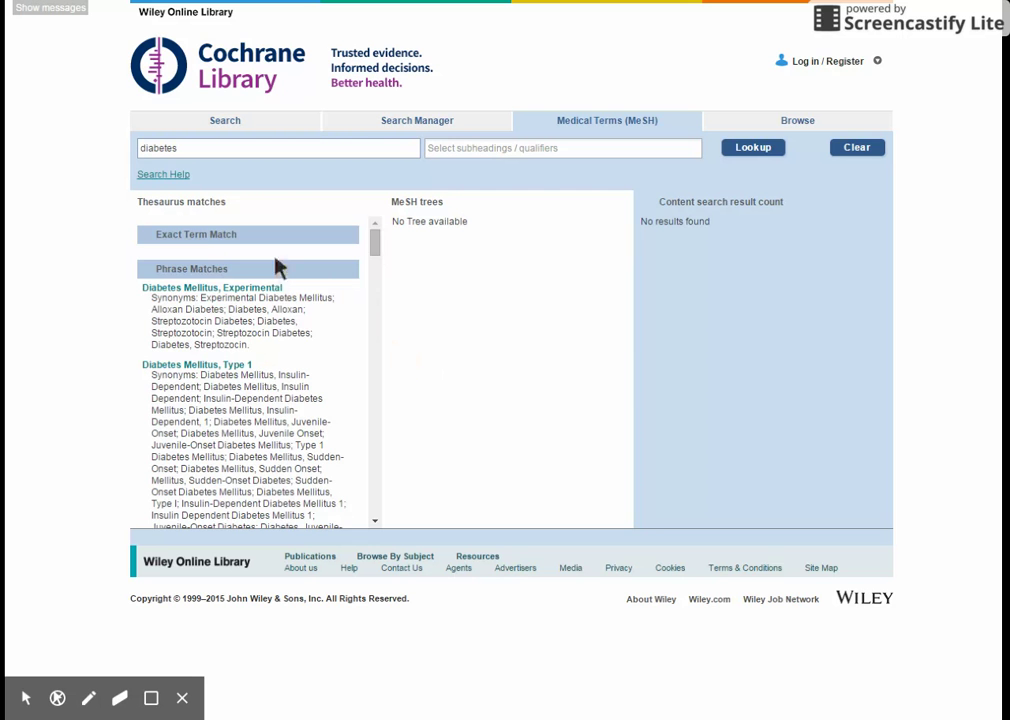
# Add the exploded Diabetes Mellitus, Type 2 heading (9283 results) to Search Manager as line #1
pyautogui.moveTo(374, 250); pyautogui.dragTo(367, 282)
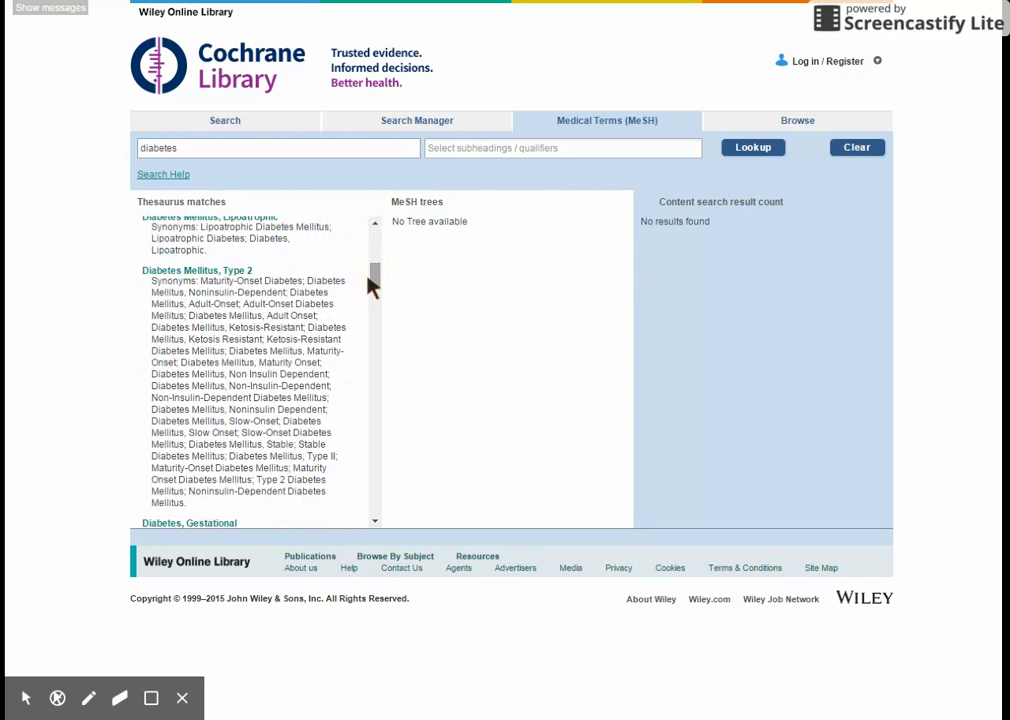
pyautogui.click(204, 272)
pyautogui.click(212, 272)
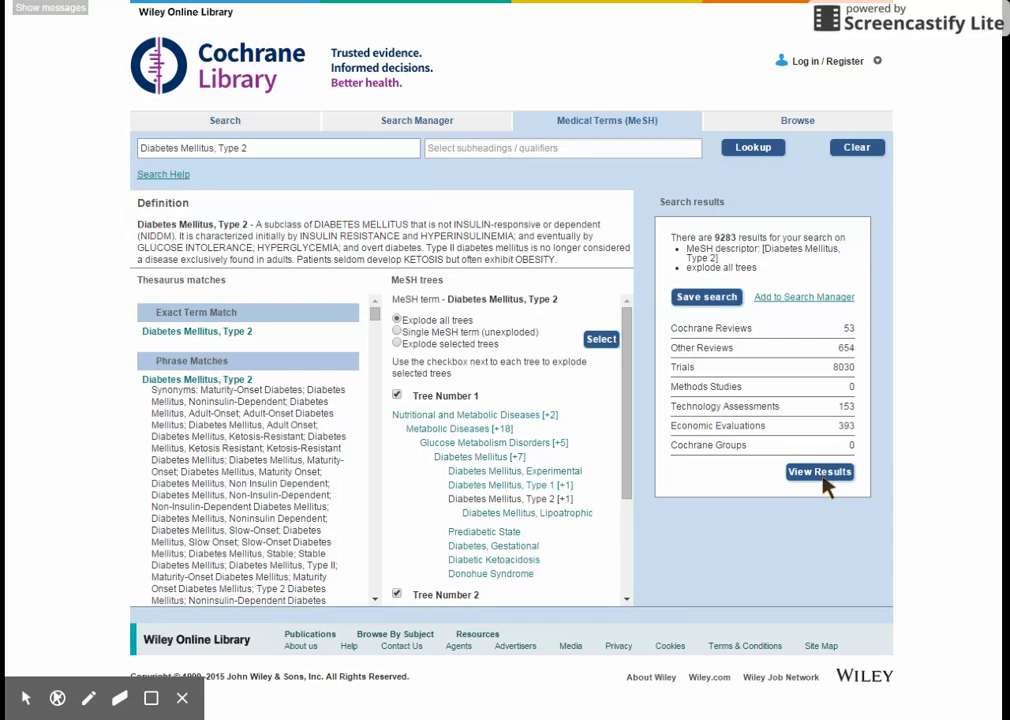
pyautogui.click(812, 299)
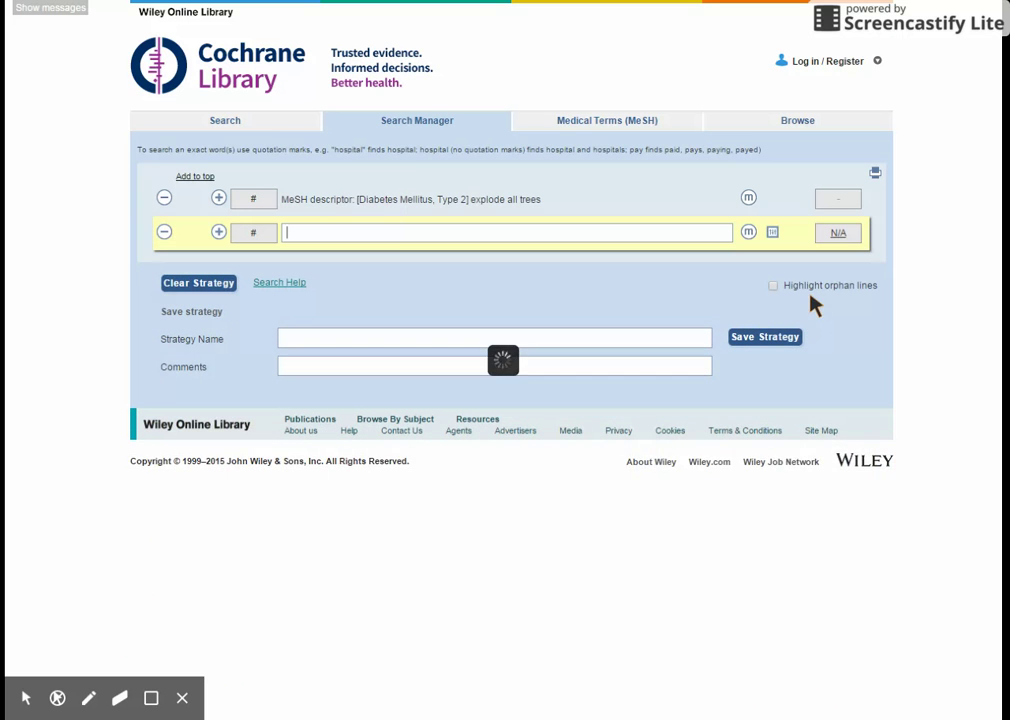
pyautogui.click(225, 122)
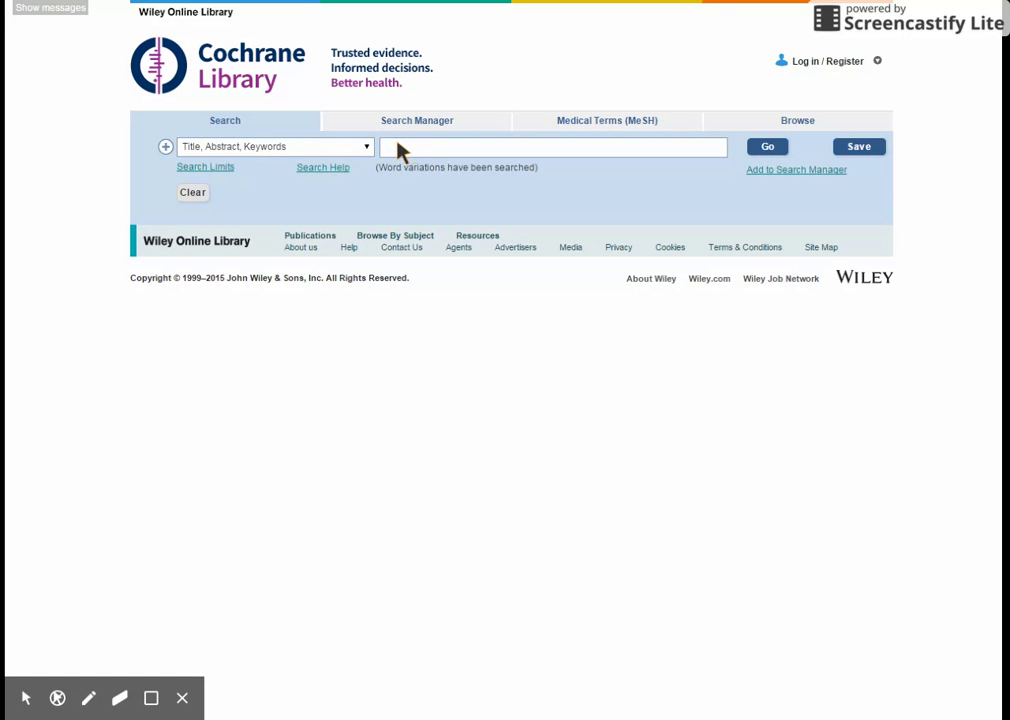
# Search title, abstract and keywords for 'obesity' and add it as line #2 (15276 results)
pyautogui.write('obesity')
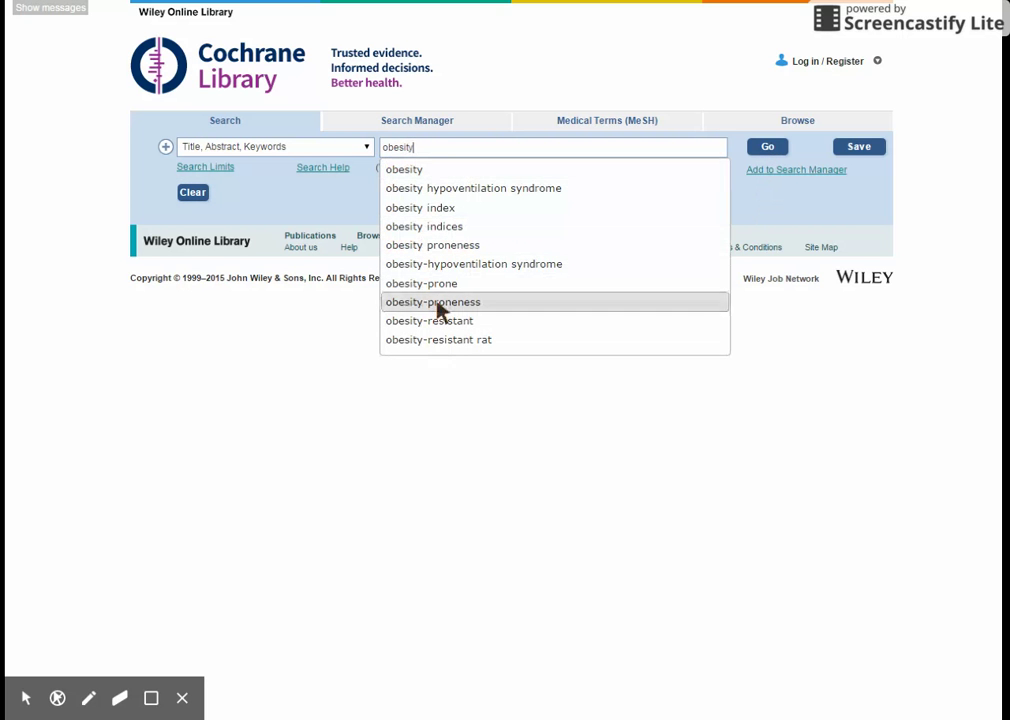
pyautogui.click(767, 147)
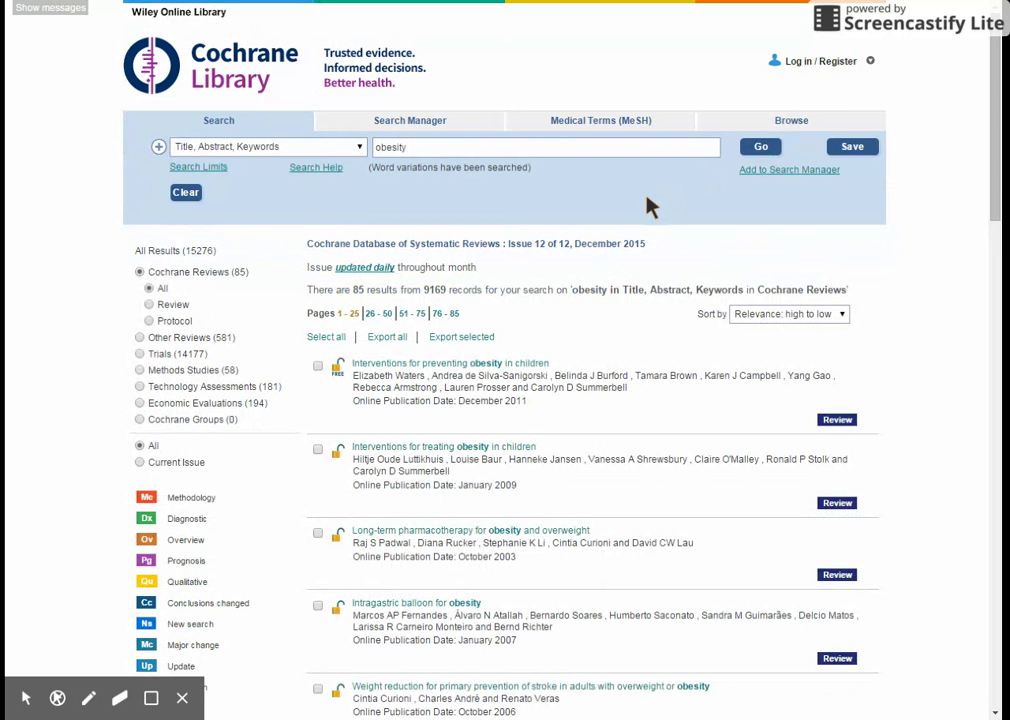
pyautogui.click(785, 172)
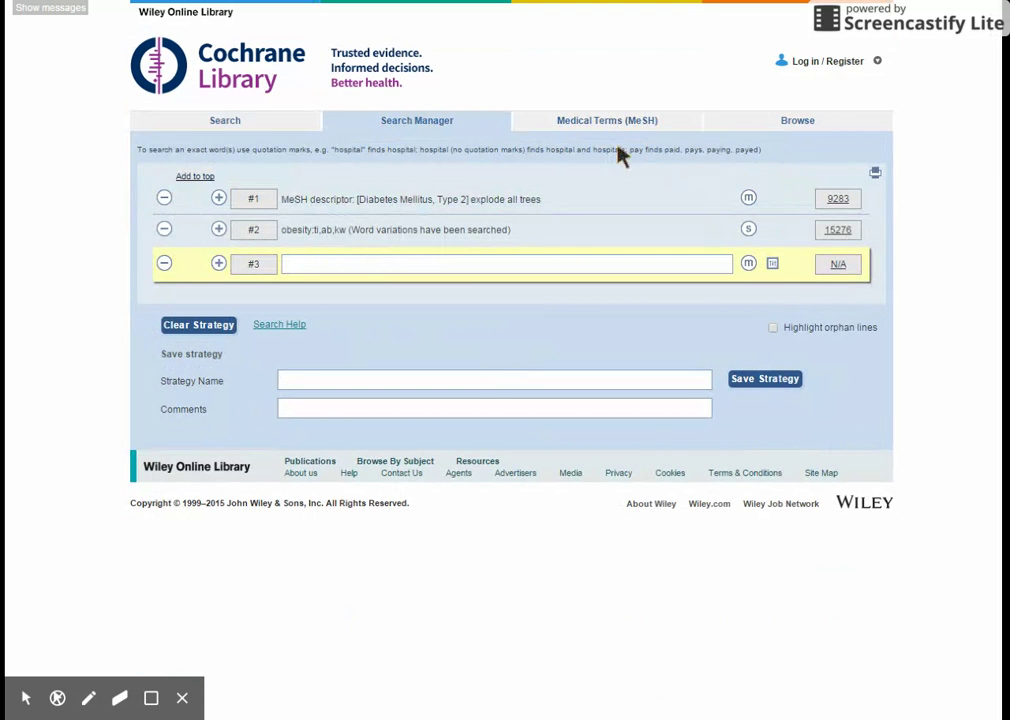
# Replace 'diabetes' with 'diet' in the MeSH tab and look it up in the thesaurus
pyautogui.click(607, 121)
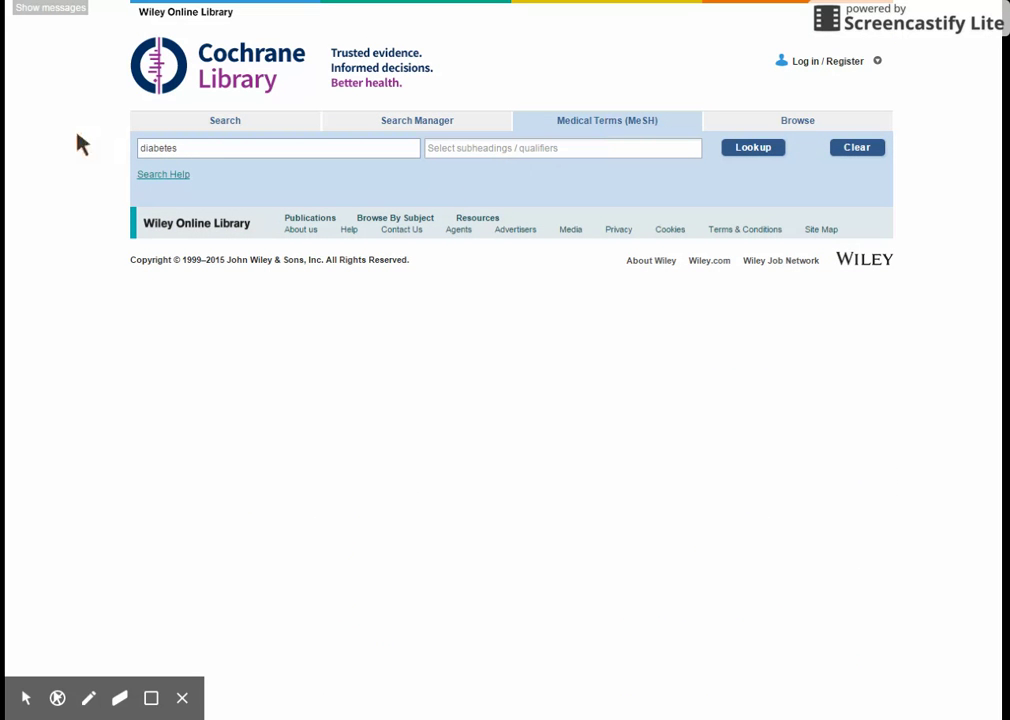
pyautogui.moveTo(179, 154); pyautogui.dragTo(99, 152)
pyautogui.press('BackSpace')
pyautogui.write('diet')
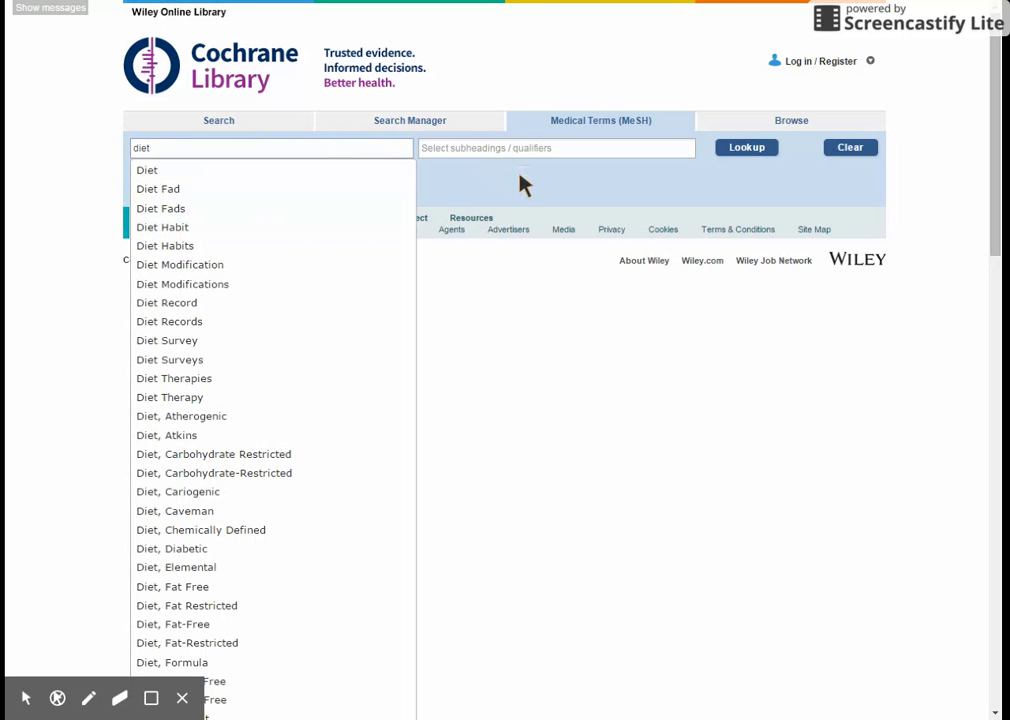
pyautogui.click(518, 188)
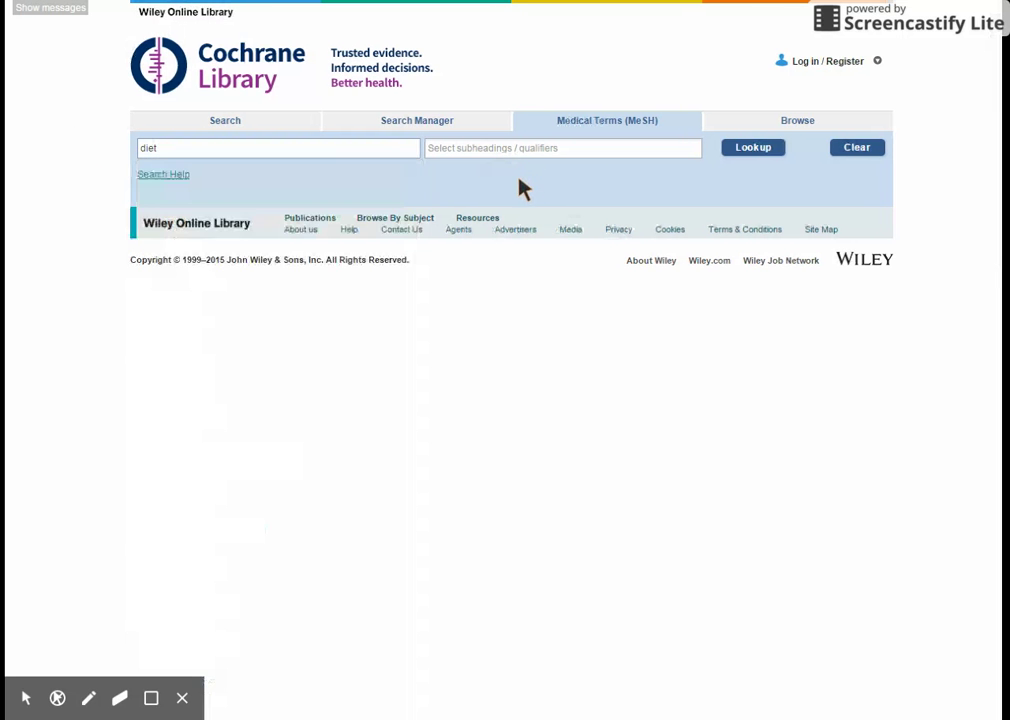
pyautogui.click(753, 152)
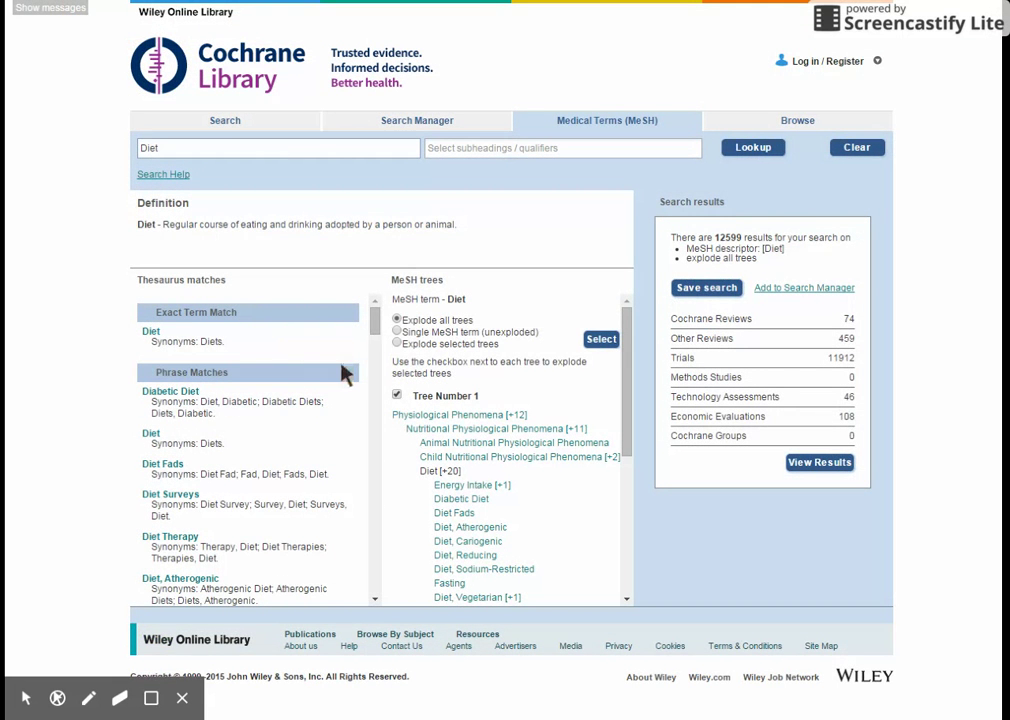
# Add the exploded Diet Therapy heading (4207 results) to the strategy as line #3
pyautogui.moveTo(375, 322); pyautogui.dragTo(376, 336)
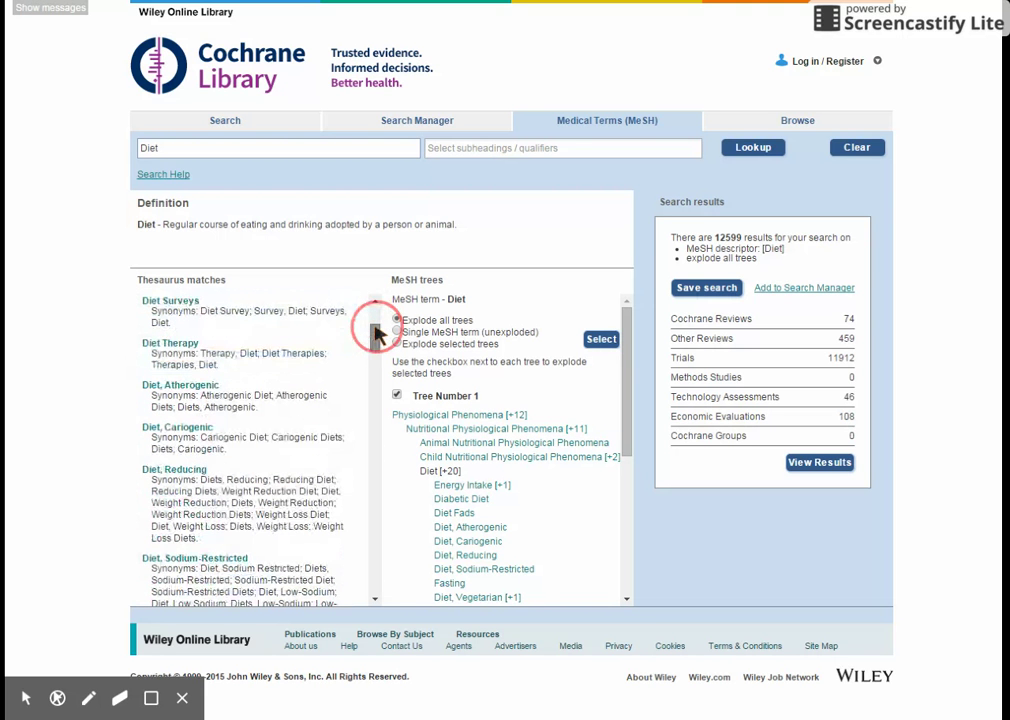
pyautogui.click(170, 345)
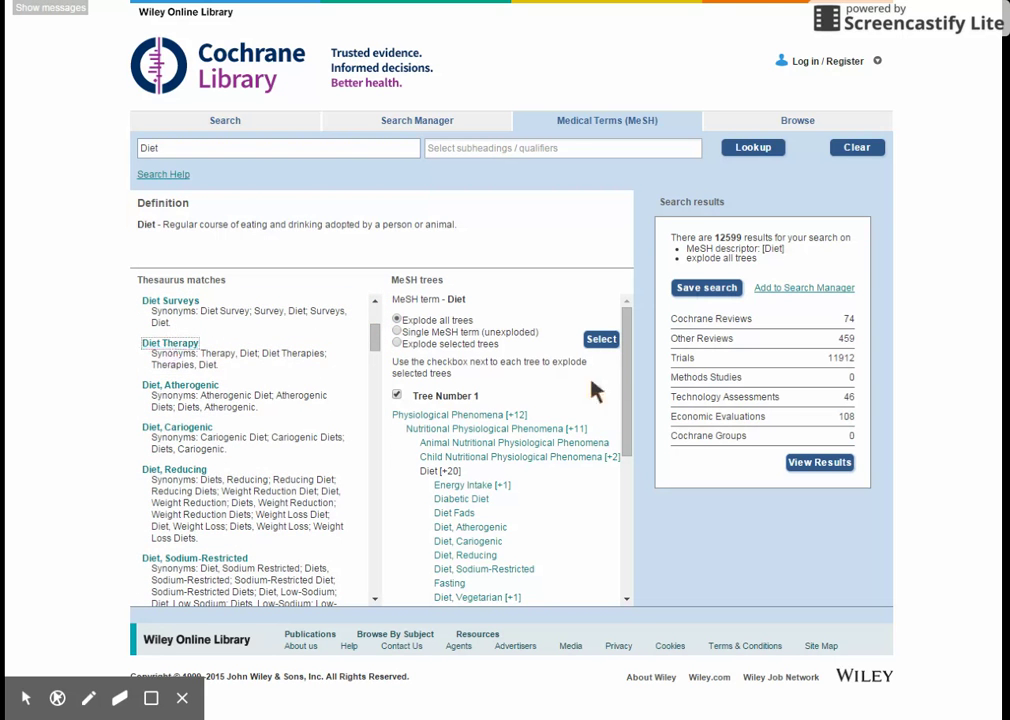
pyautogui.click(172, 344)
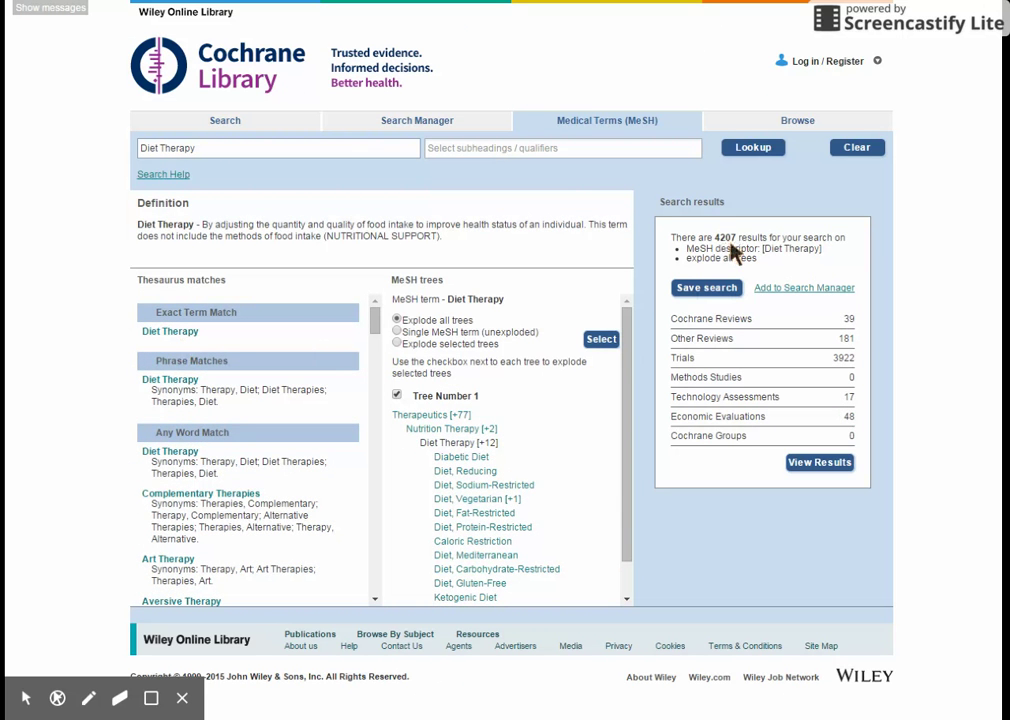
pyautogui.click(802, 288)
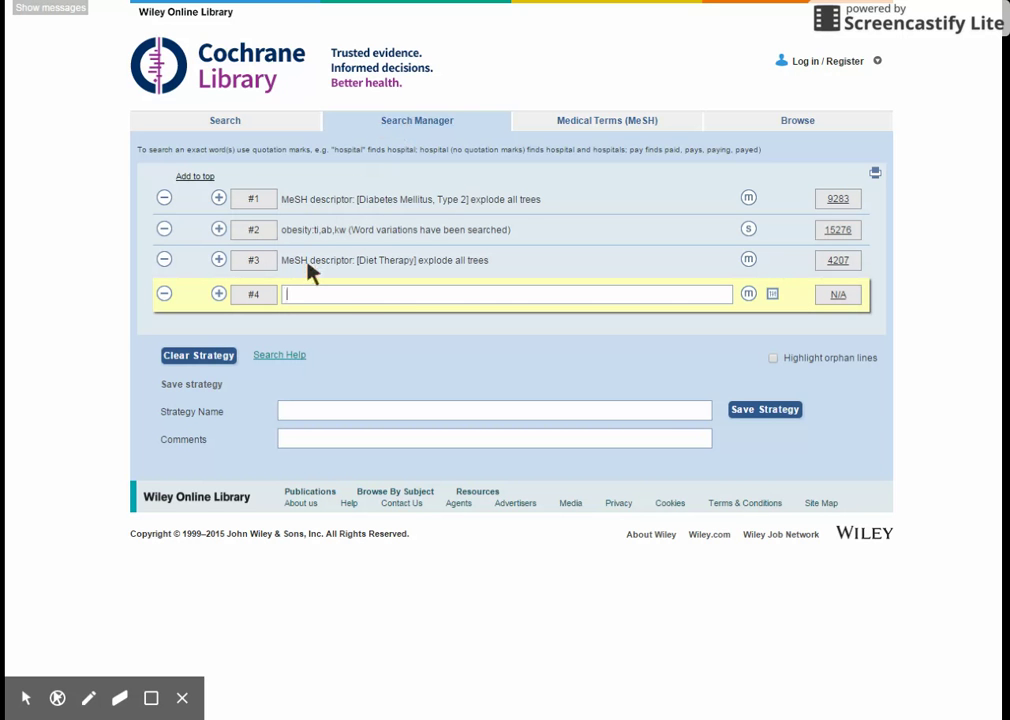
# Enter '#1 and #2 and #3' on line #4 and run it, returning 154 results
pyautogui.click(294, 288)
pyautogui.write('#')
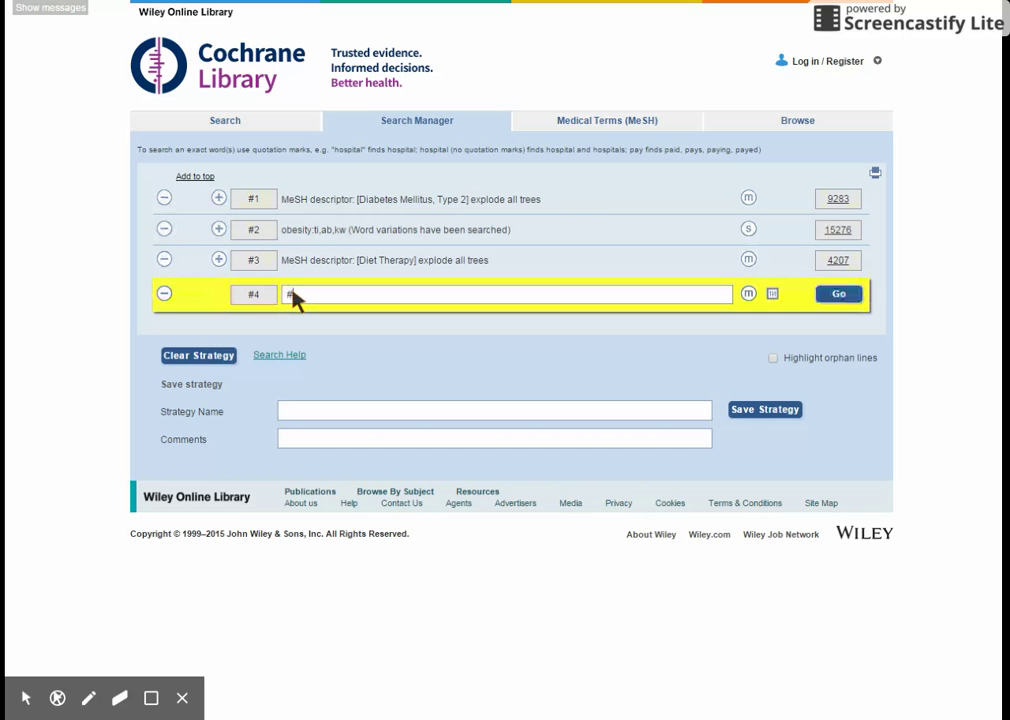
pyautogui.write('1 and #2 and')
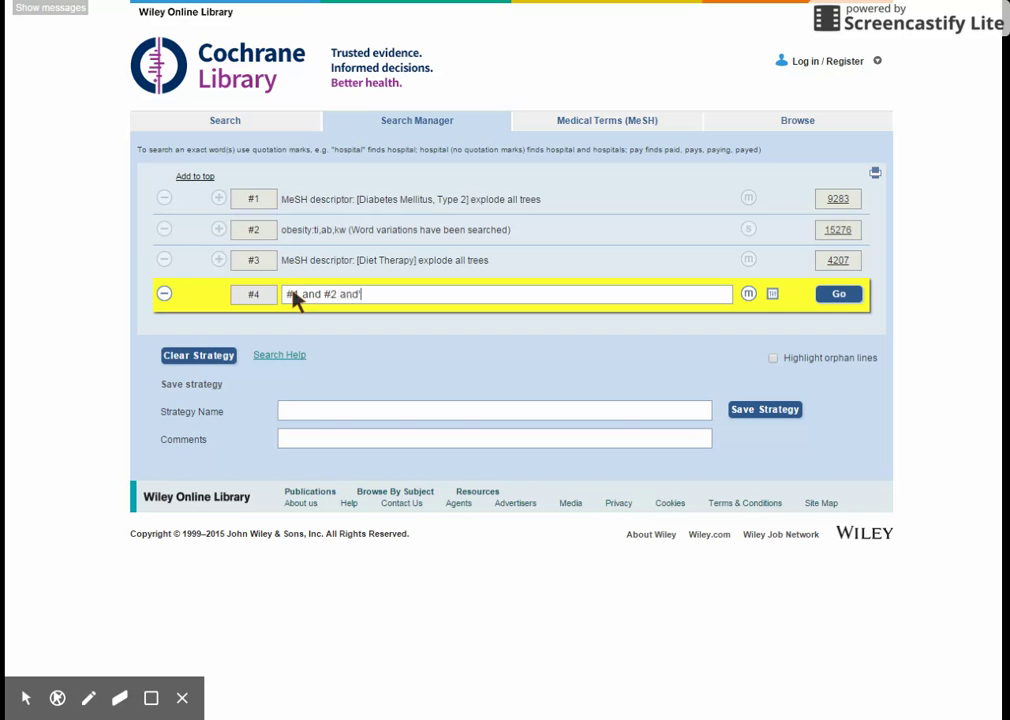
pyautogui.write('#3')
pyautogui.press('BackSpace')
pyautogui.press('BackSpace')
pyautogui.write('#3 and #')
pyautogui.press('BackSpace')
pyautogui.press('BackSpace')
pyautogui.press('BackSpace')
pyautogui.press('BackSpace')
pyautogui.press('BackSpace')
pyautogui.click(840, 296)
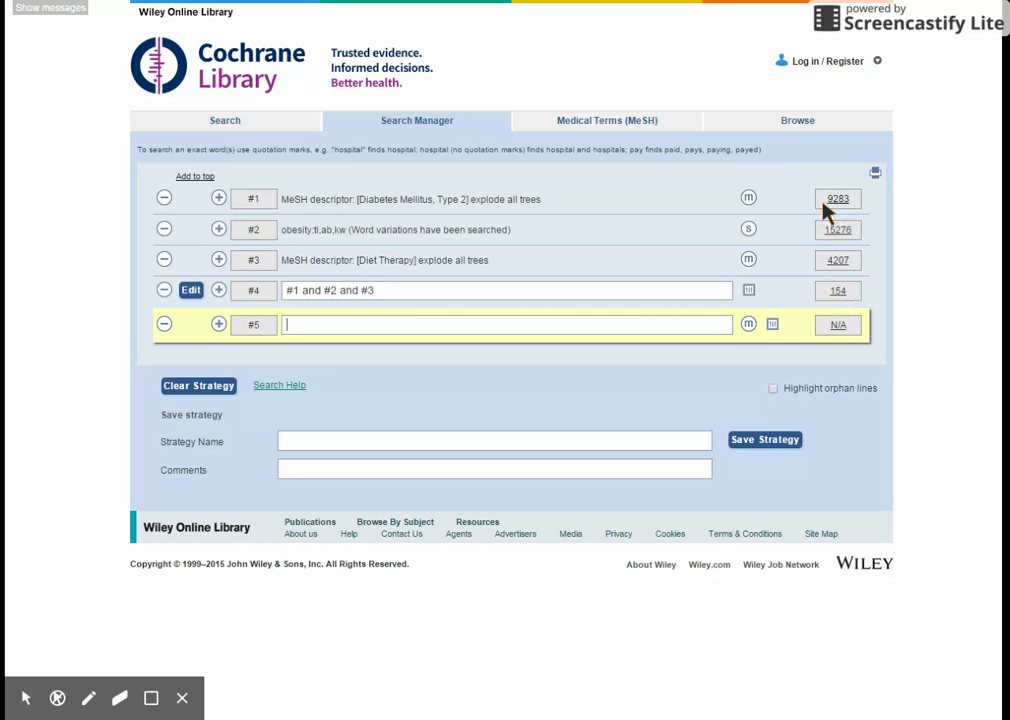
# Filter line #4's 154 results to the 3 Economic Evaluations and open the orlistat cost-effectiveness abstract
pyautogui.click(838, 291)
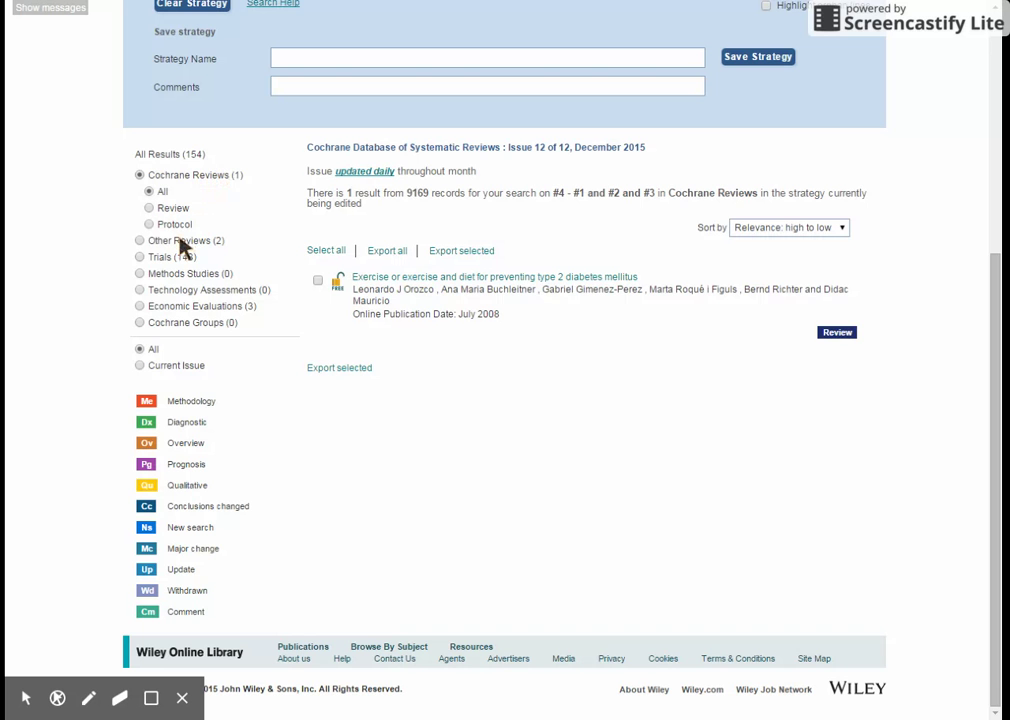
pyautogui.click(211, 306)
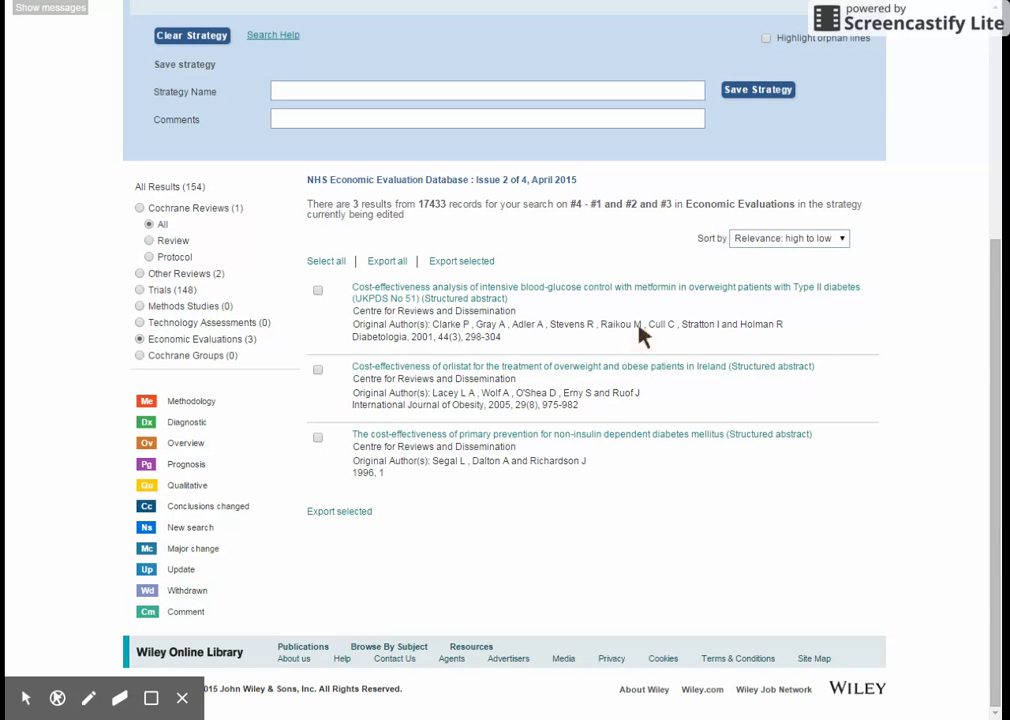
pyautogui.click(557, 368)
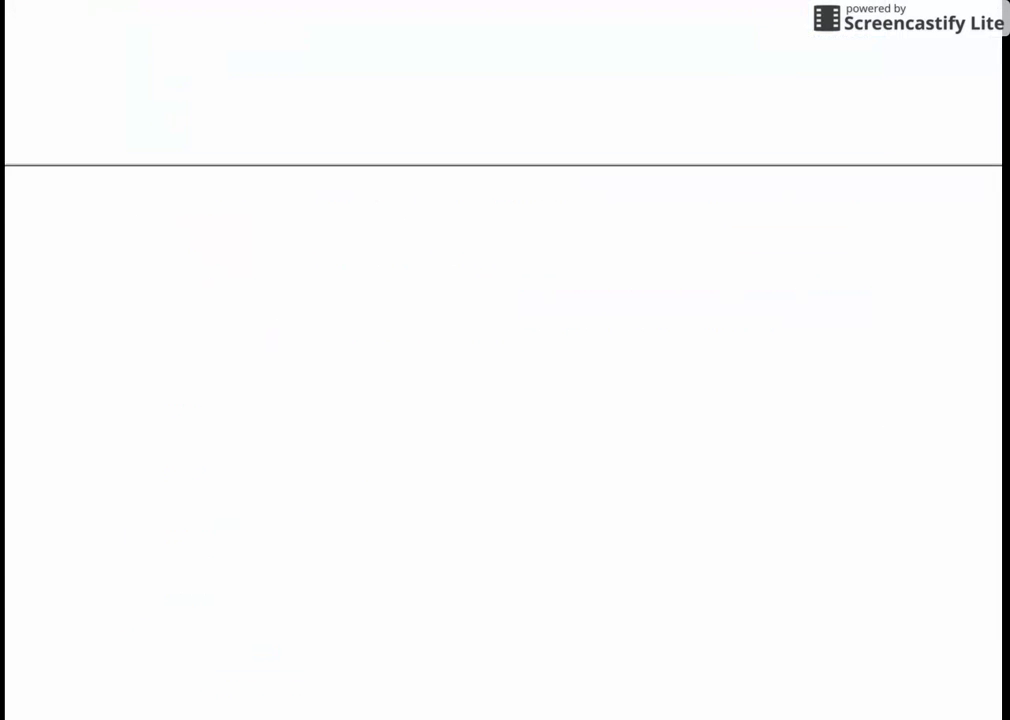
# Read through the orlistat abstract, then return to the Search Manager's Economic Evaluations results
pyautogui.scroll(-3, 585, 440)
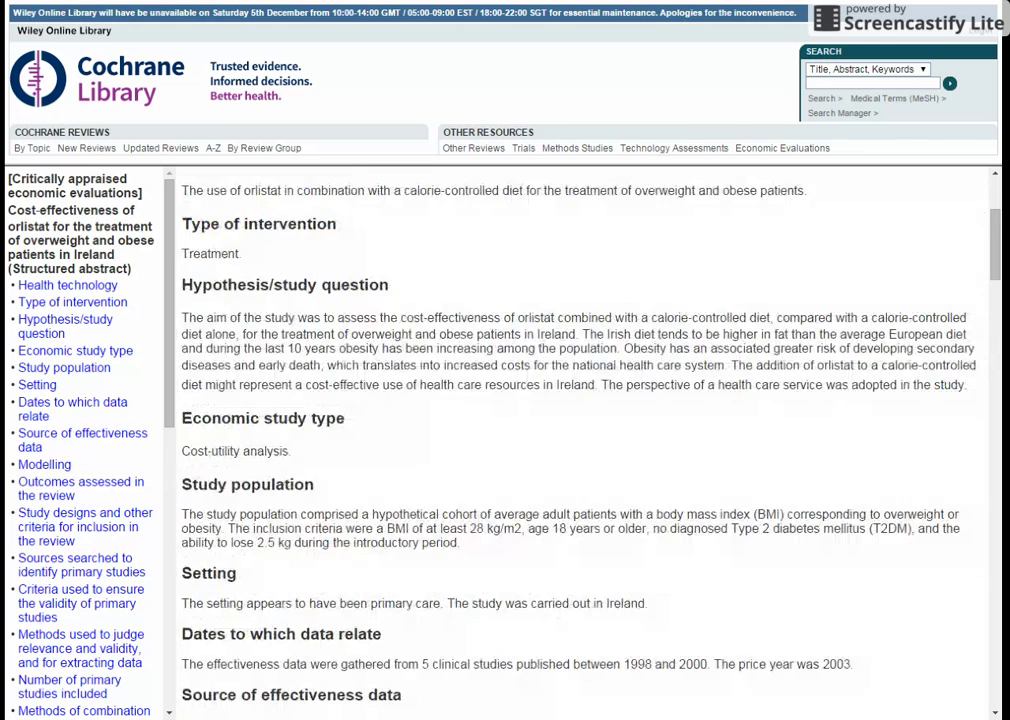
pyautogui.scroll(-3, 585, 440)
pyautogui.scroll(-3, 585, 440)
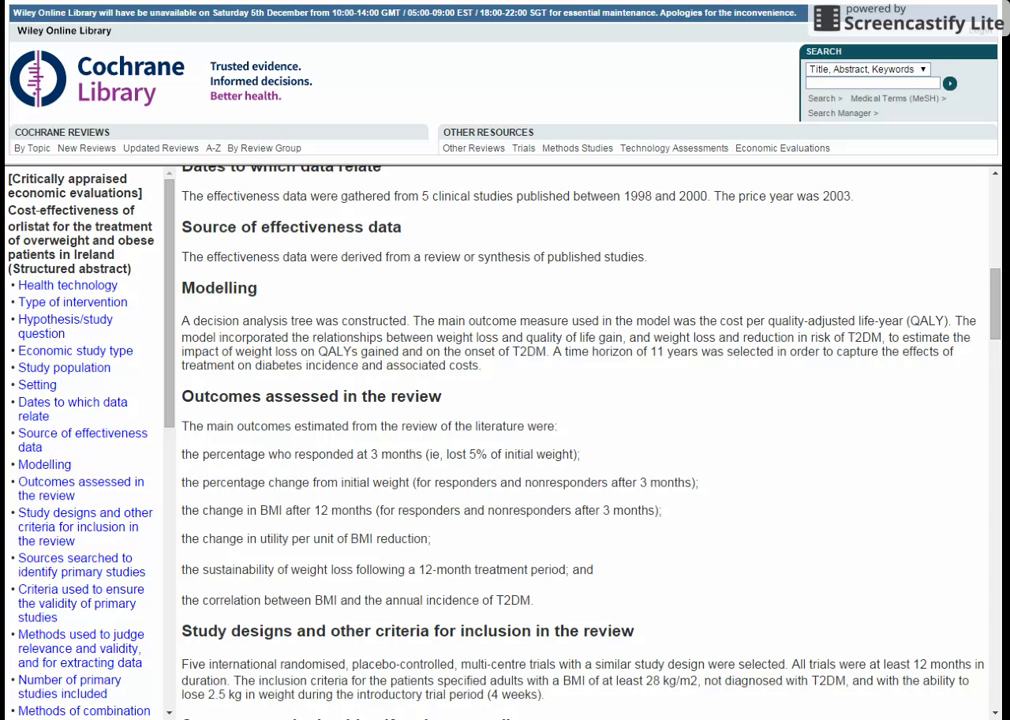
pyautogui.hotkey('ctrl', 'w')
pyautogui.scroll(4, 823, 564)
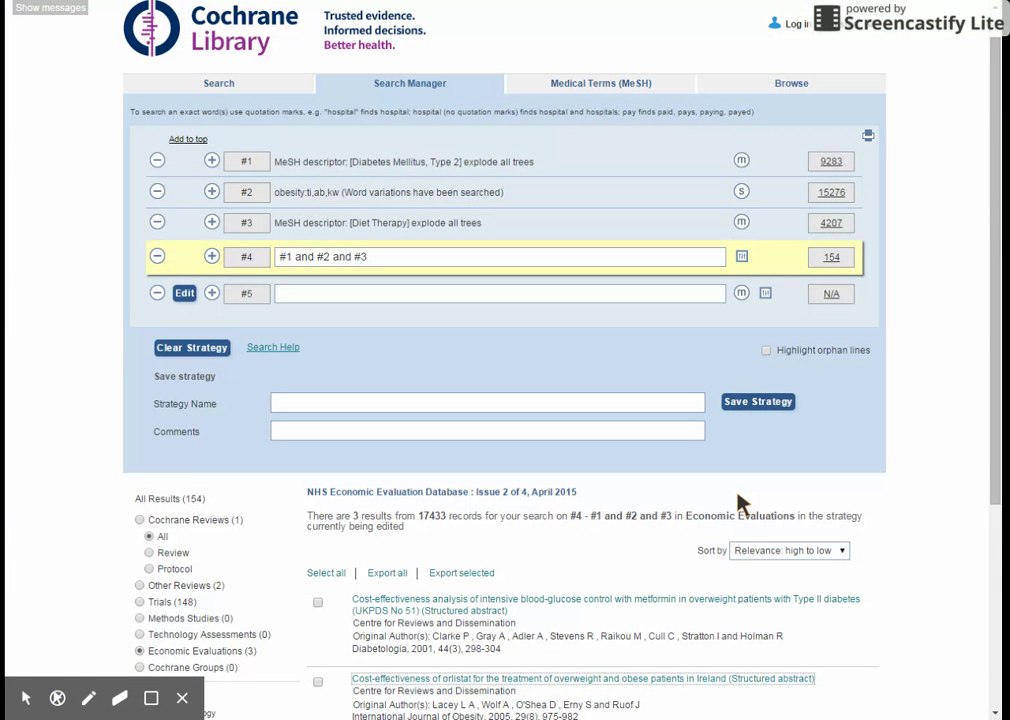
# Save the search strategy under the name 'Diabetes' and go back to the home page
pyautogui.click(305, 405)
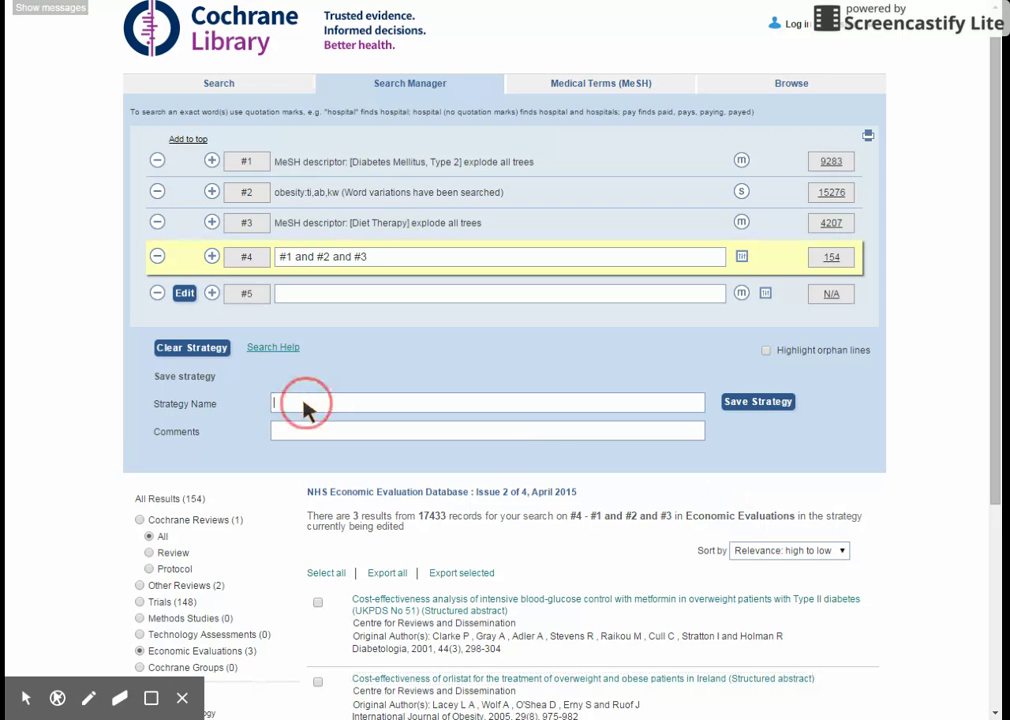
pyautogui.write('Diabetes')
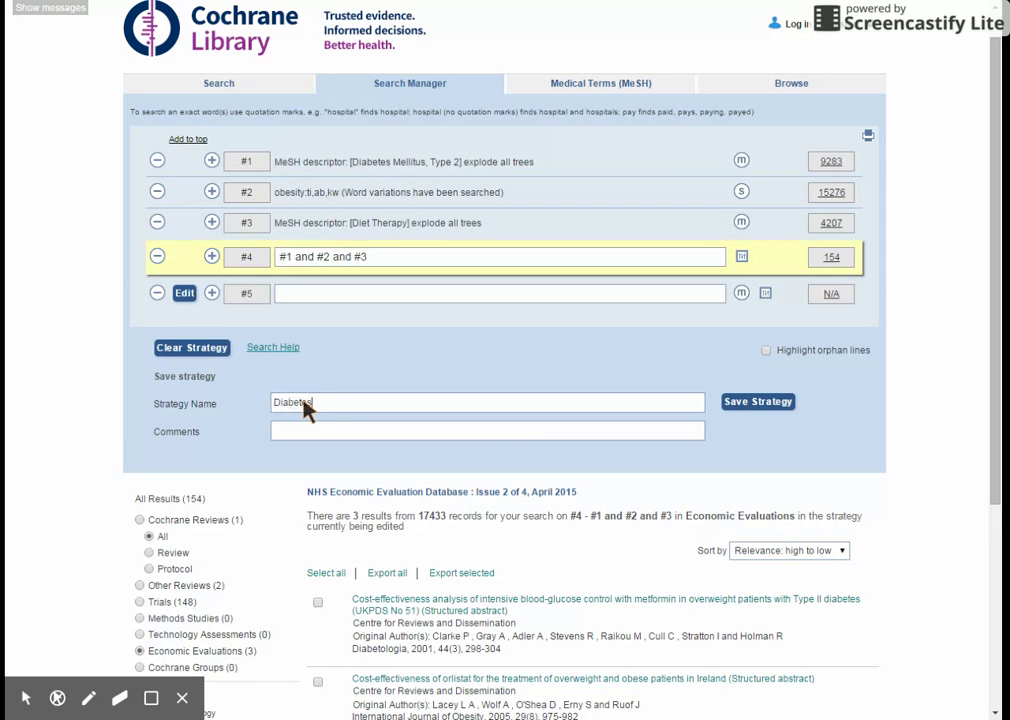
pyautogui.click(290, 432)
pyautogui.click(752, 403)
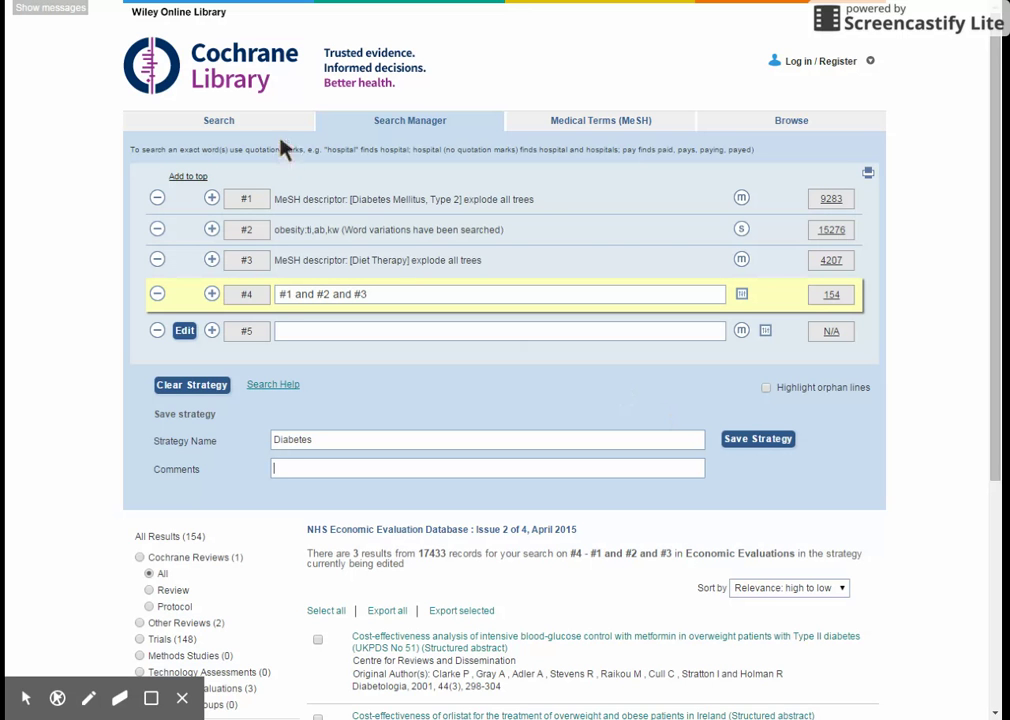
pyautogui.click(232, 85)
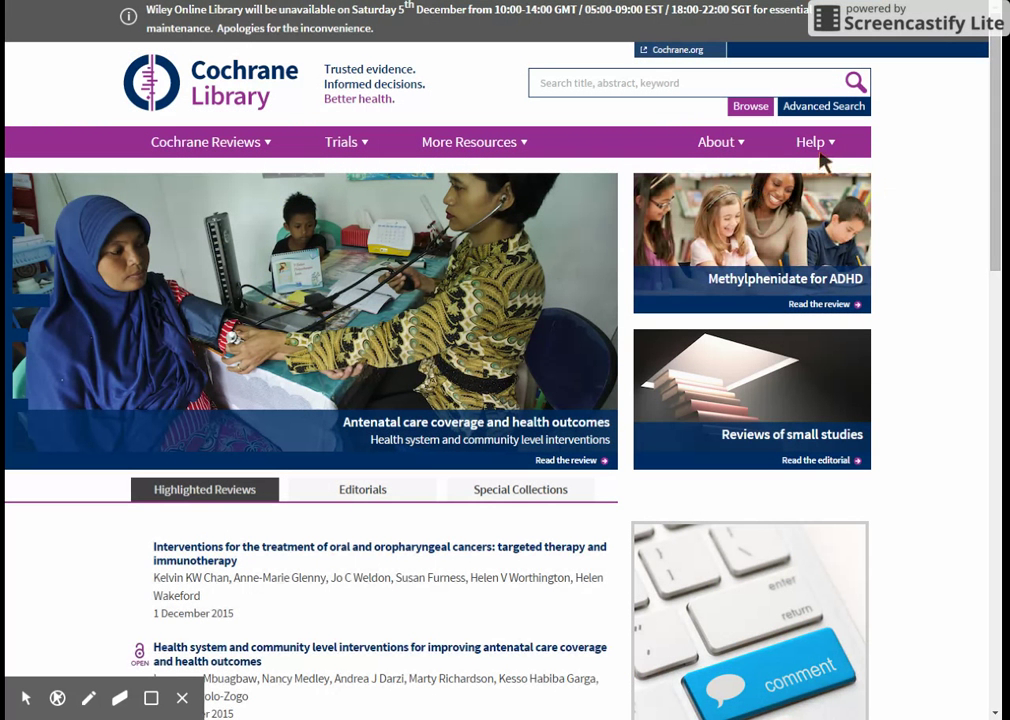
# Open 'How to use the Cochrane Library' from the Help menu
pyautogui.click(822, 148)
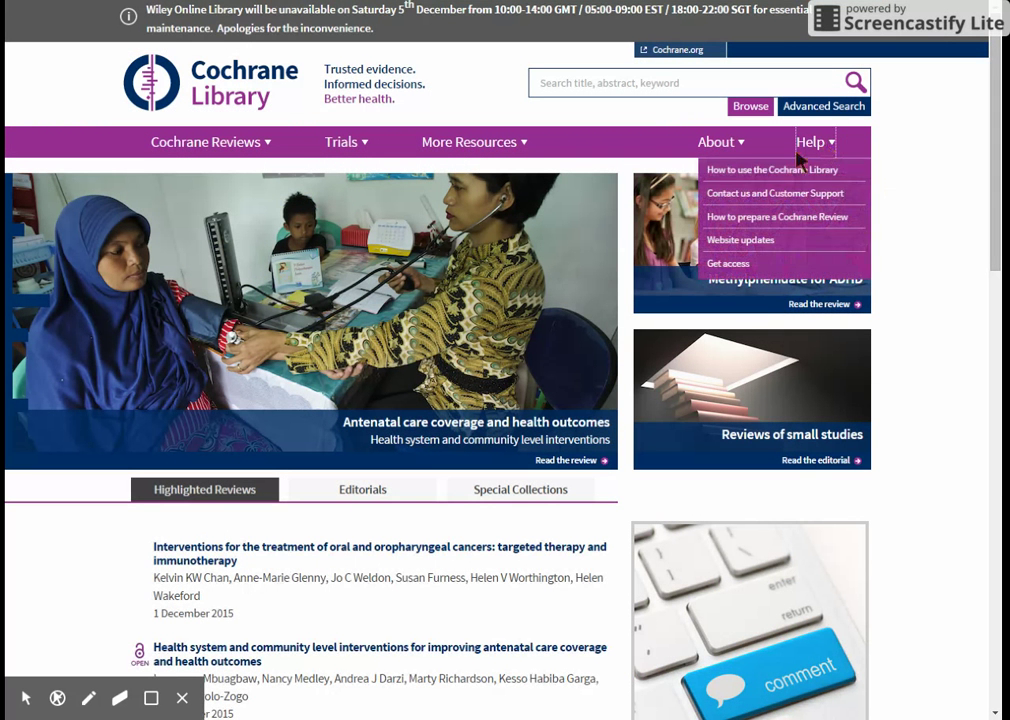
pyautogui.click(767, 171)
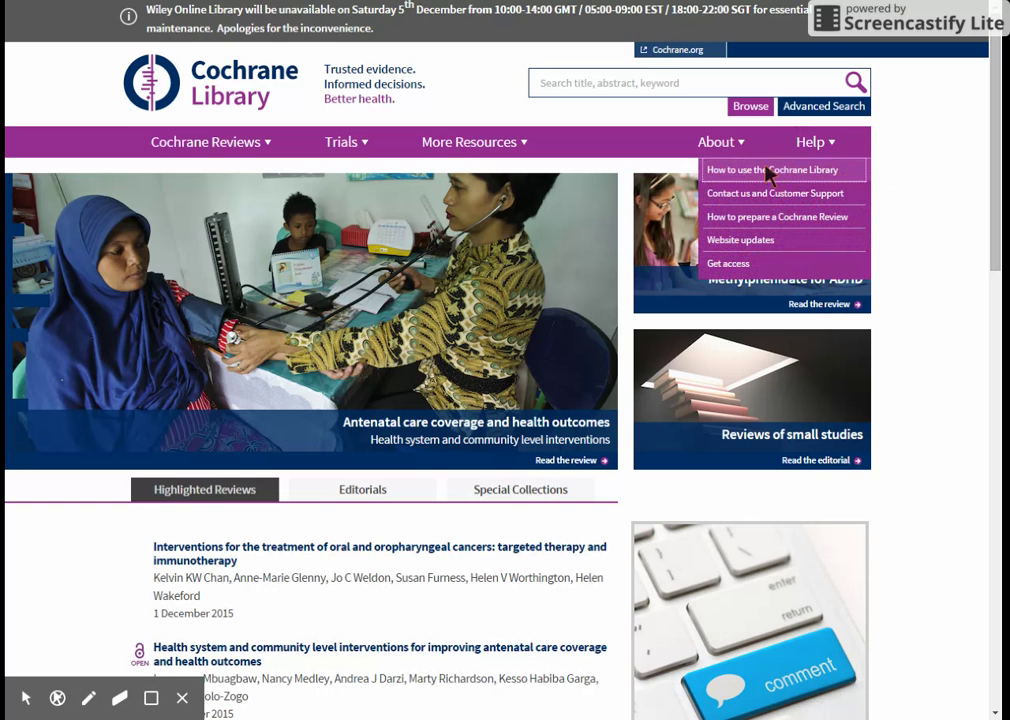